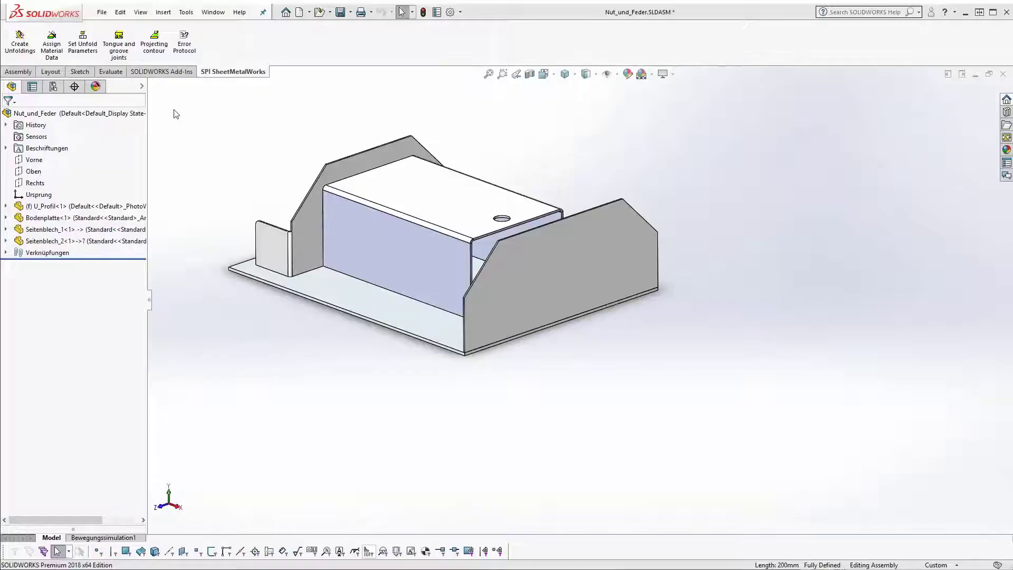
# Step: Join the U-profile's two bottom edges to the base plate with three filleted 20 mm tongues using the Tongue Groove configuration
pyautogui.click(127, 52)
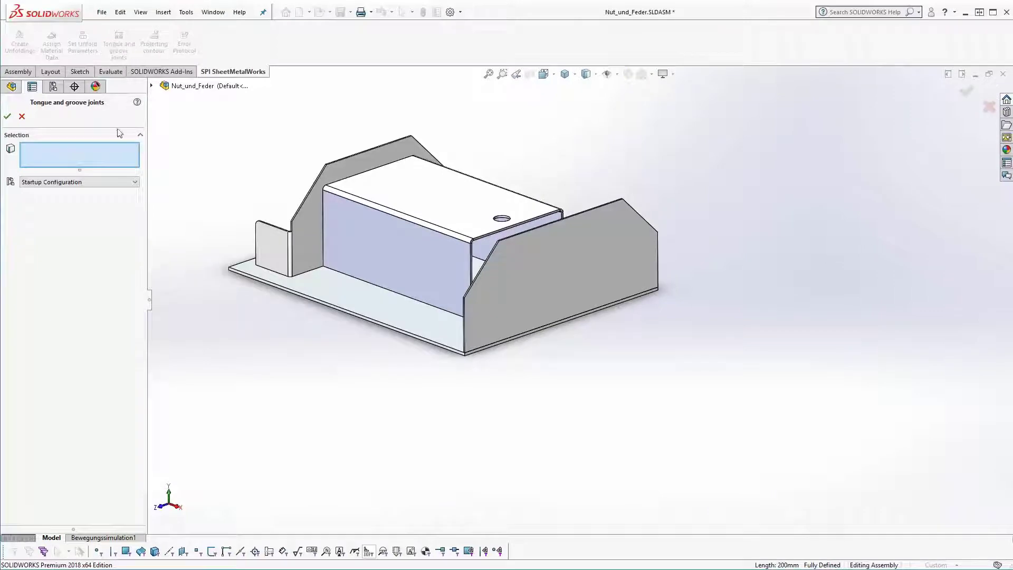
pyautogui.click(347, 274)
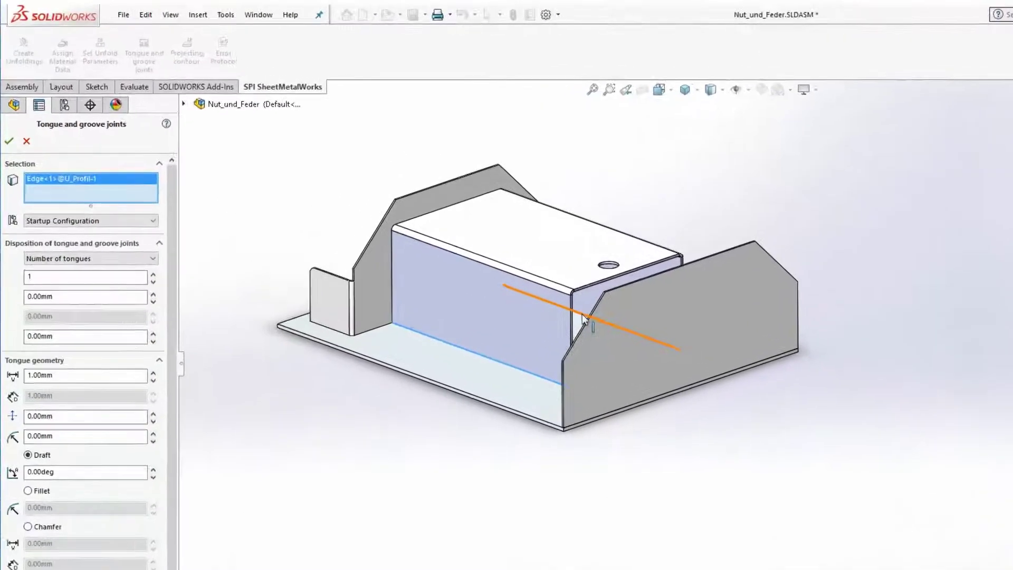
pyautogui.click(478, 258)
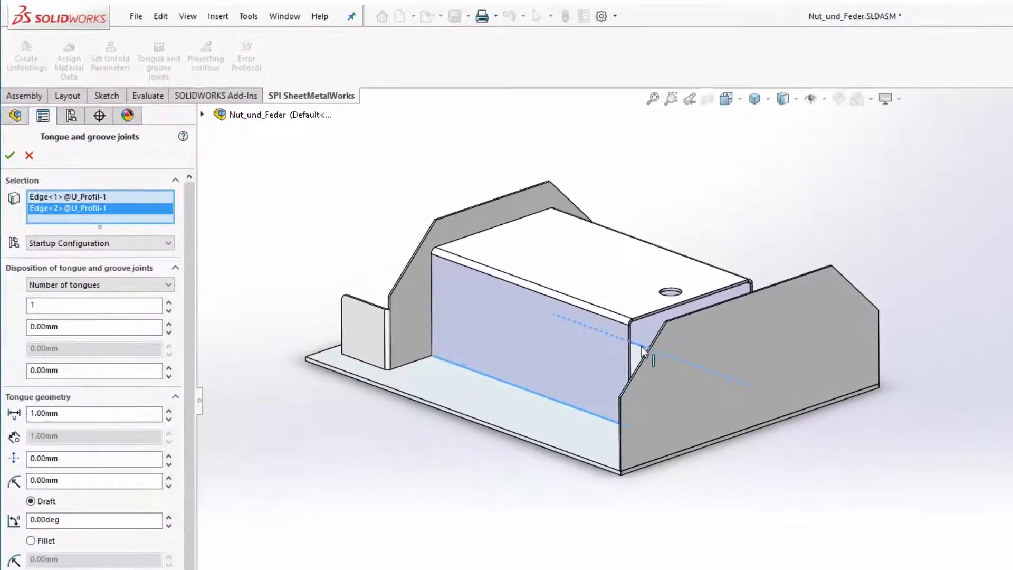
pyautogui.click(168, 244)
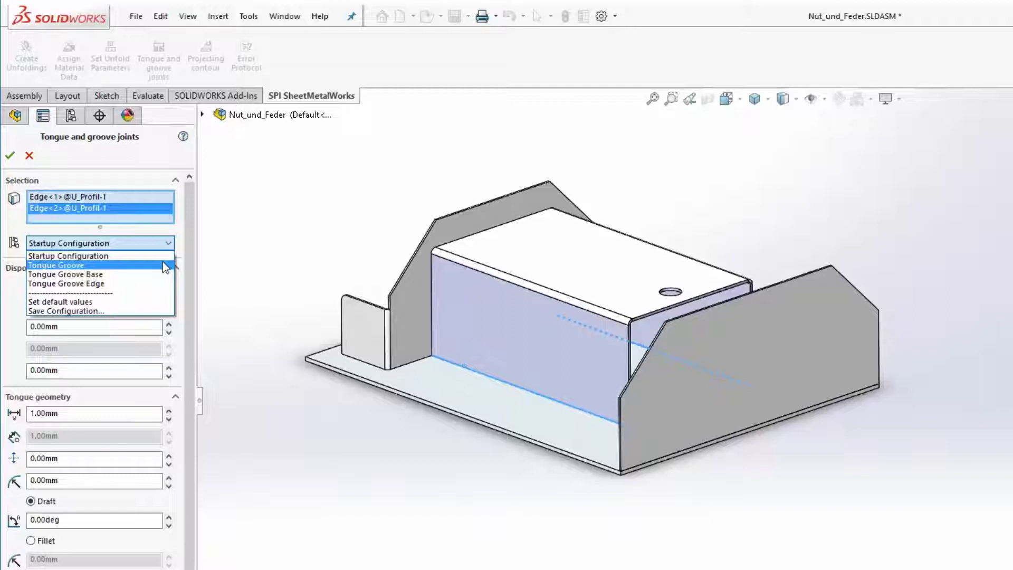
pyautogui.click(165, 267)
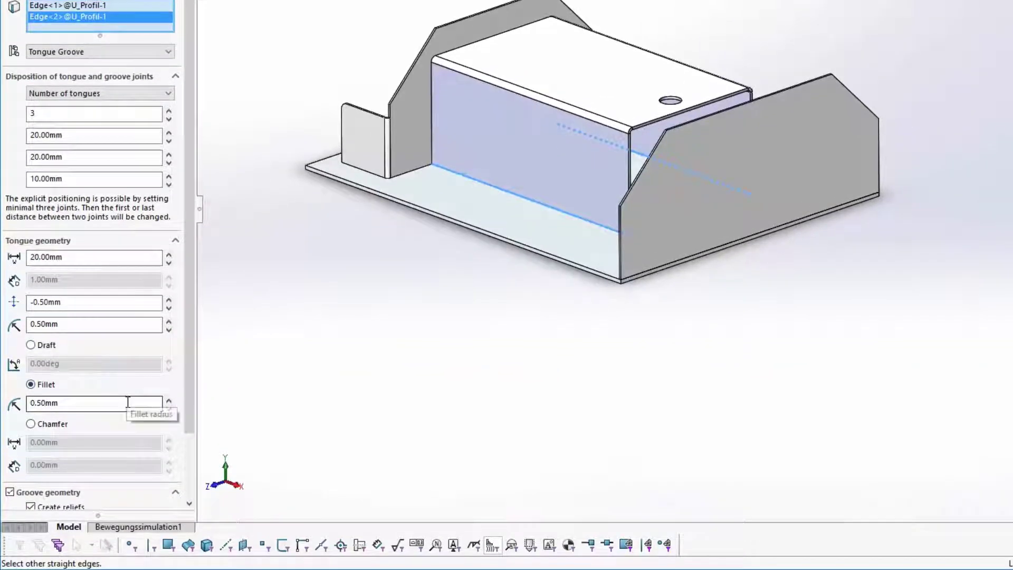
pyautogui.moveTo(191, 417); pyautogui.dragTo(192, 490)
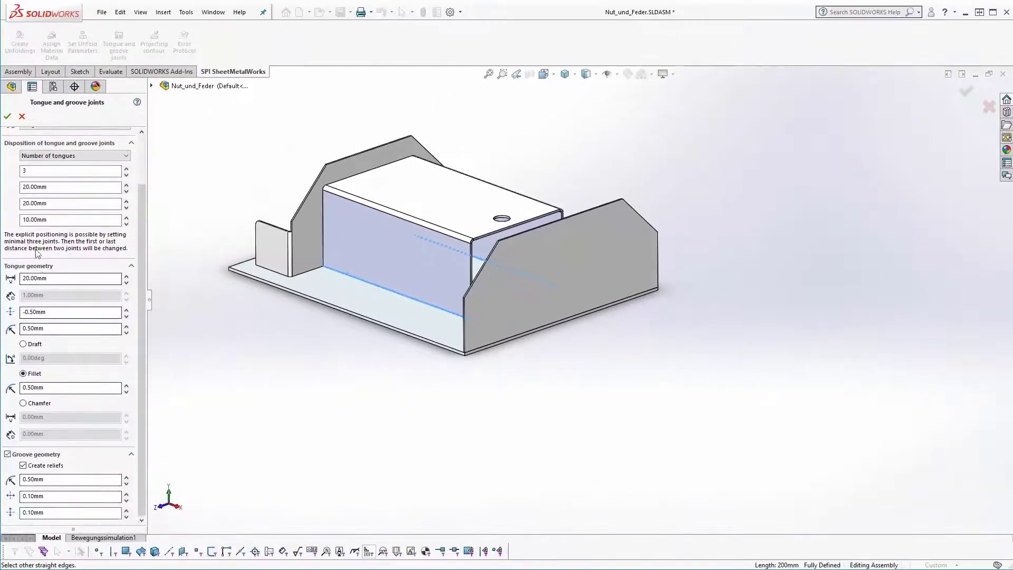
pyautogui.click(8, 117)
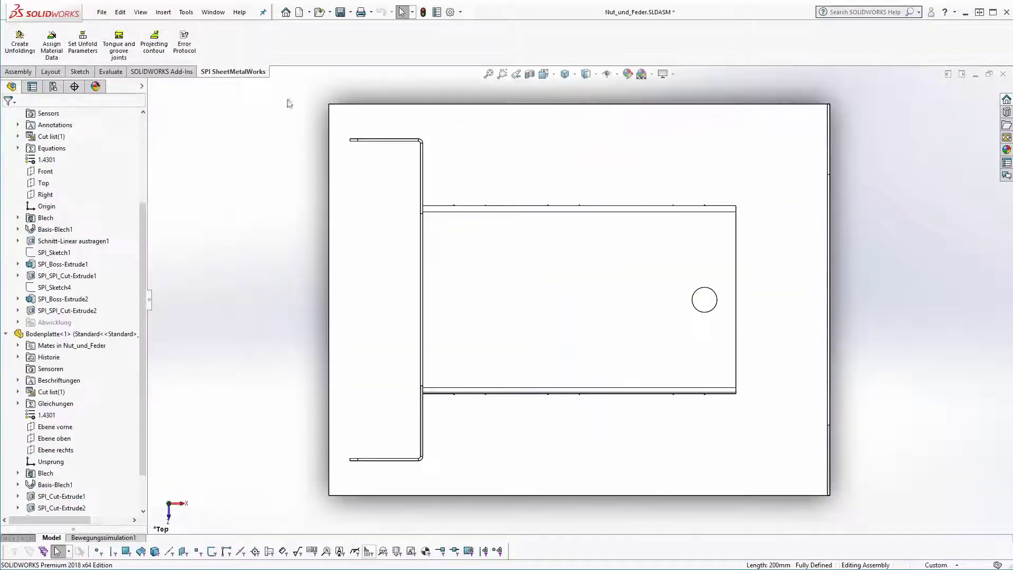
# Step: Return the assembly to isometric view and select the U-profile component
pyautogui.click(574, 76)
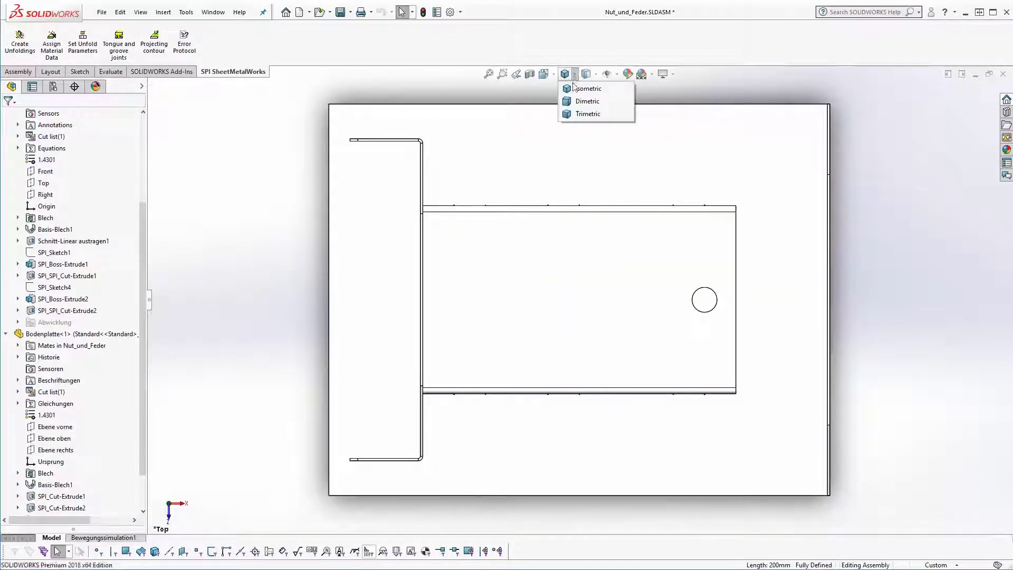
pyautogui.click(568, 92)
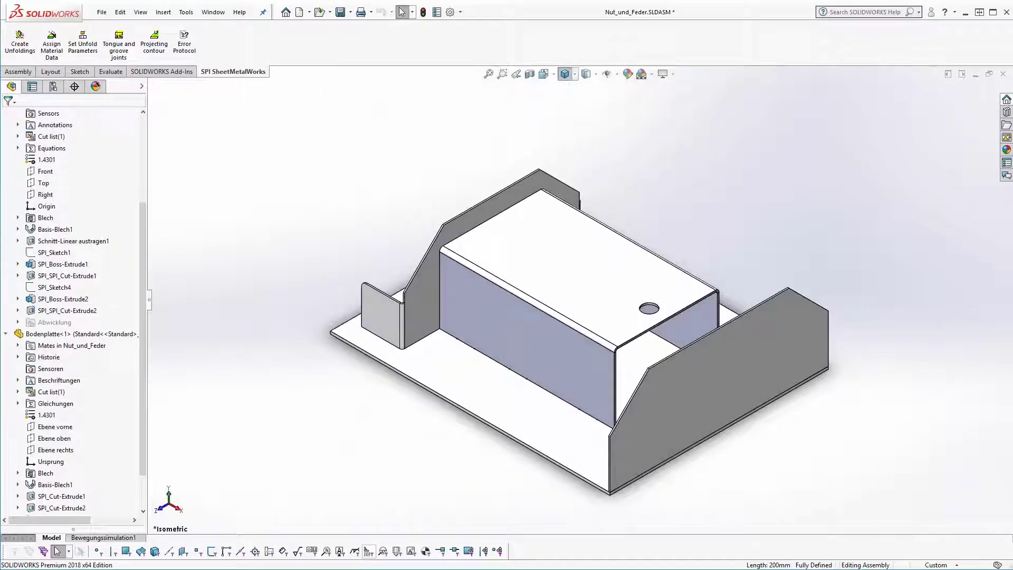
pyautogui.click(535, 346)
pyautogui.rightClick(535, 346)
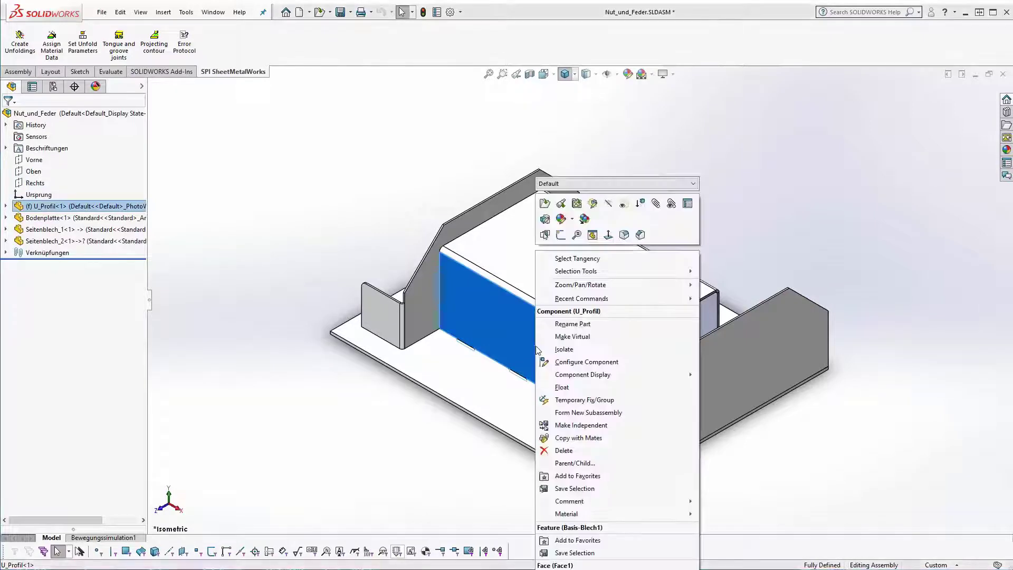
pyautogui.click(564, 349)
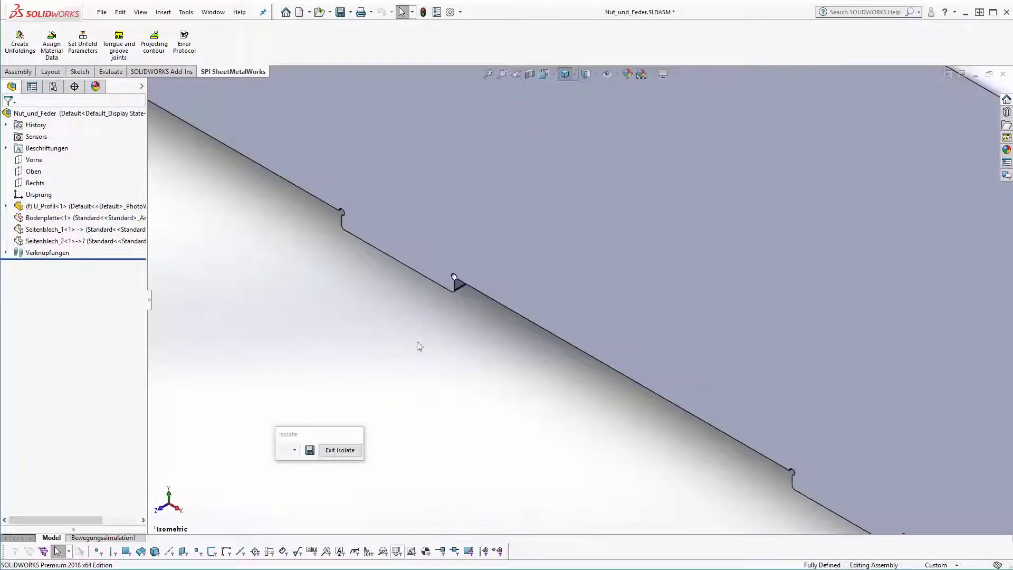
pyautogui.click(354, 455)
pyautogui.click(432, 334)
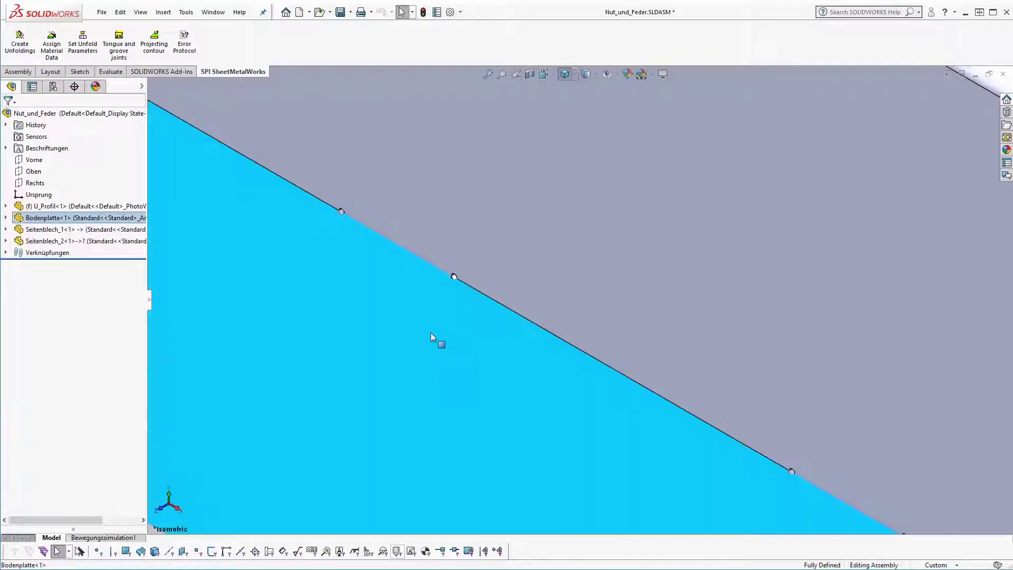
pyautogui.rightClick(432, 334)
pyautogui.click(455, 338)
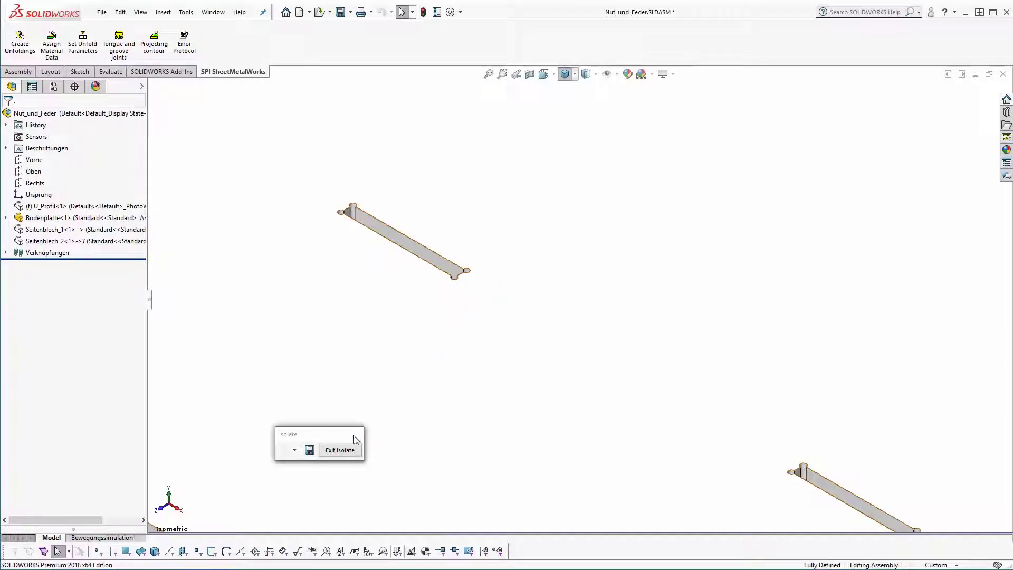
pyautogui.click(341, 450)
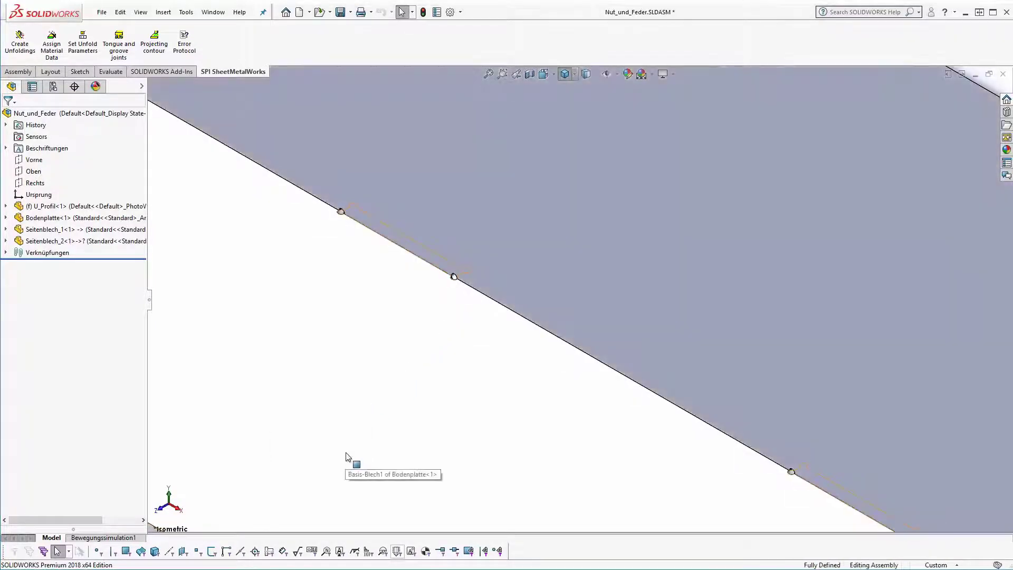
pyautogui.click(580, 74)
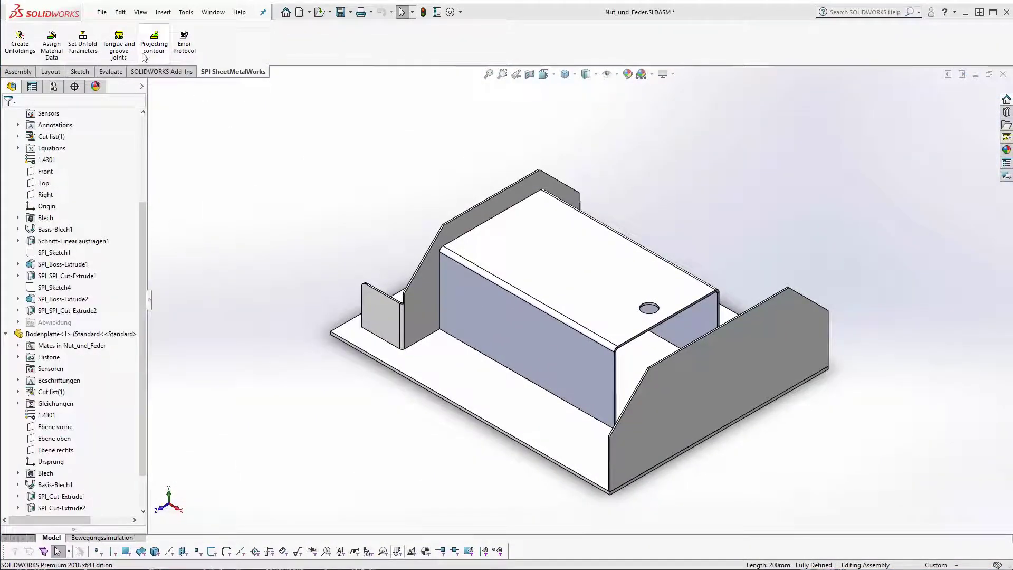
# Step: Add a chamfered single-tongue joint between the second side plate and base plate with the Tongue Groove Base settings, then view isometrically
pyautogui.click(125, 47)
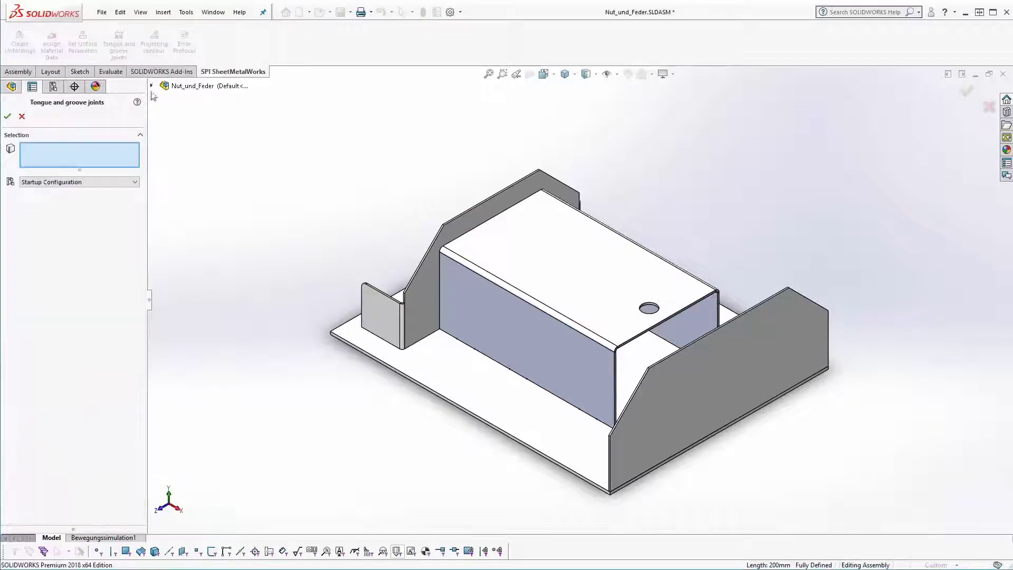
pyautogui.click(379, 340)
pyautogui.moveTo(379, 341); pyautogui.dragTo(385, 279, button='middle')
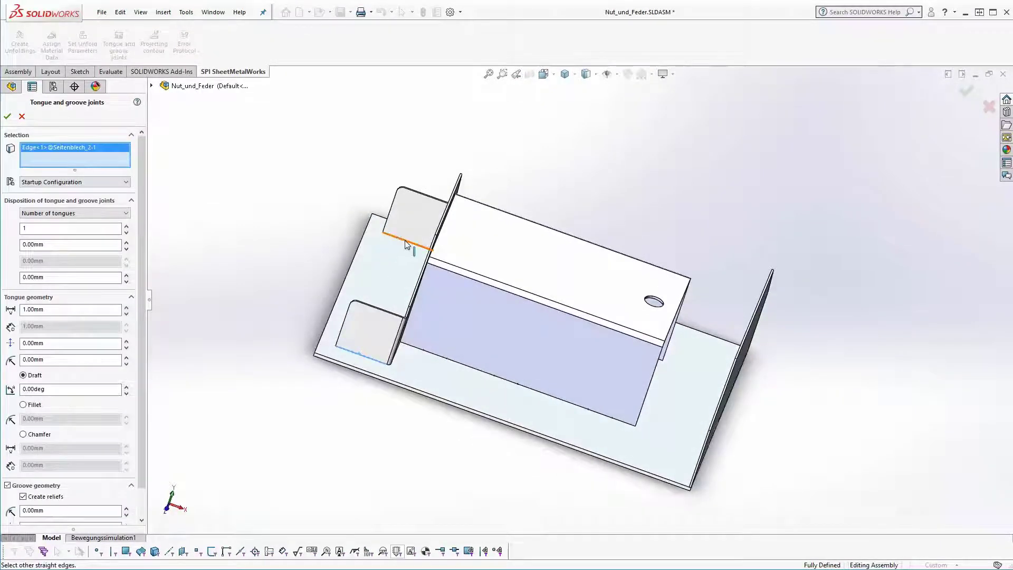
pyautogui.click(407, 244)
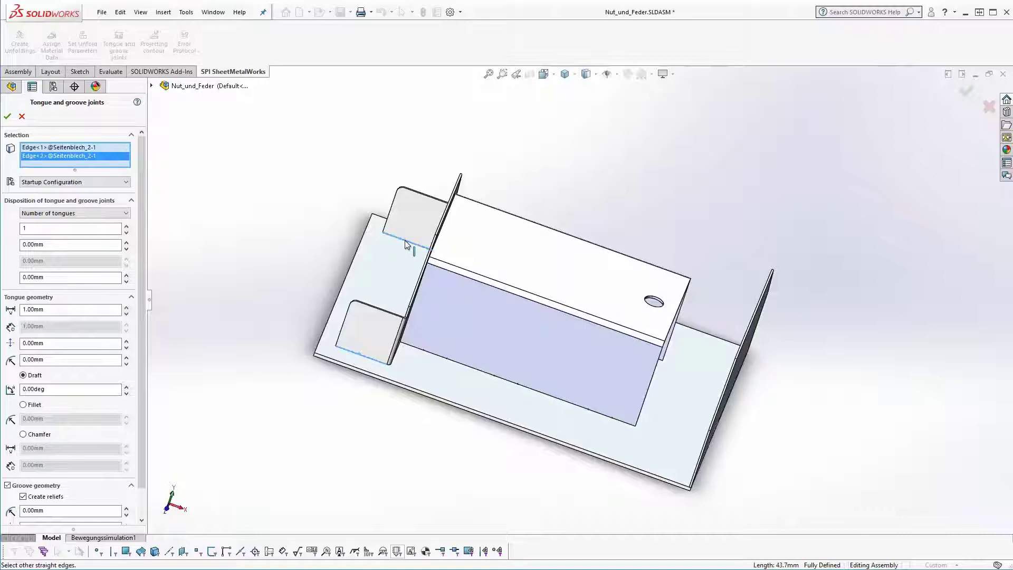
pyautogui.click(127, 182)
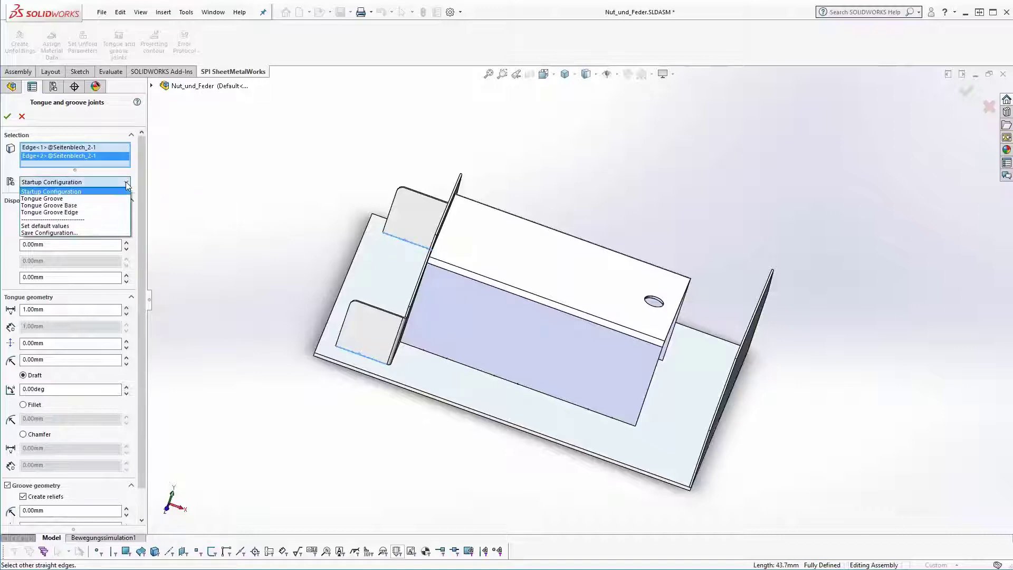
pyautogui.click(113, 206)
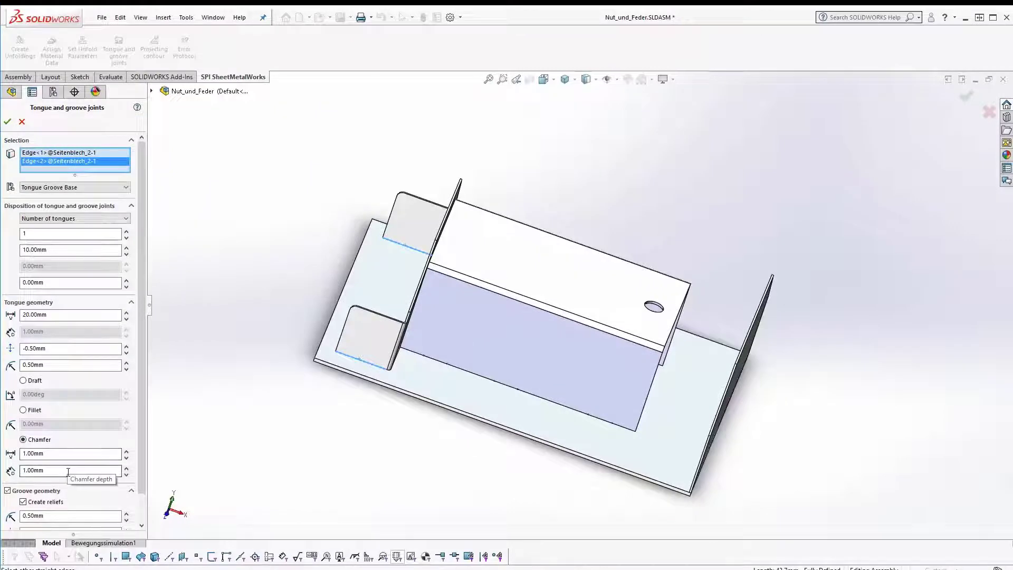
pyautogui.click(7, 121)
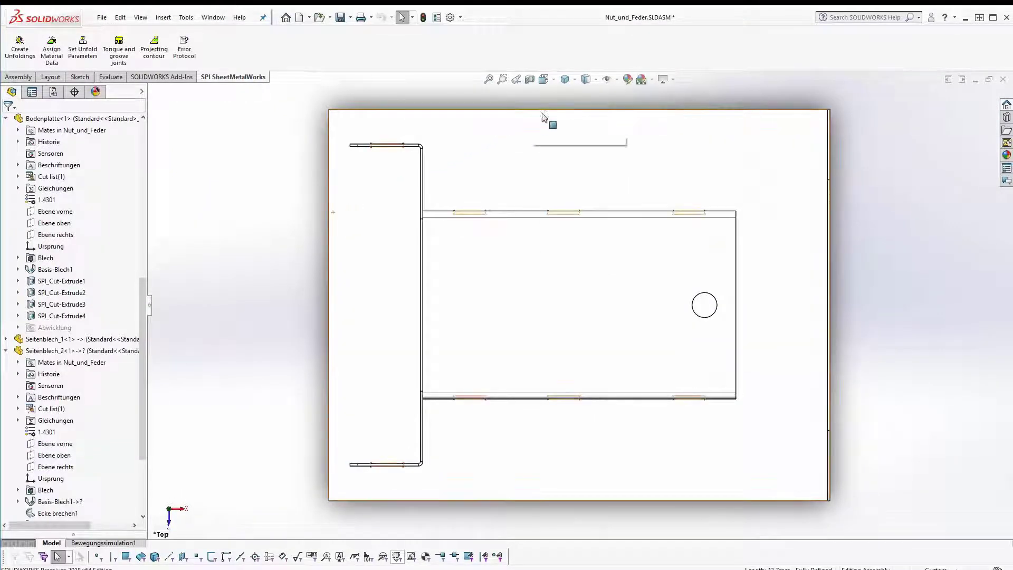
pyautogui.click(576, 80)
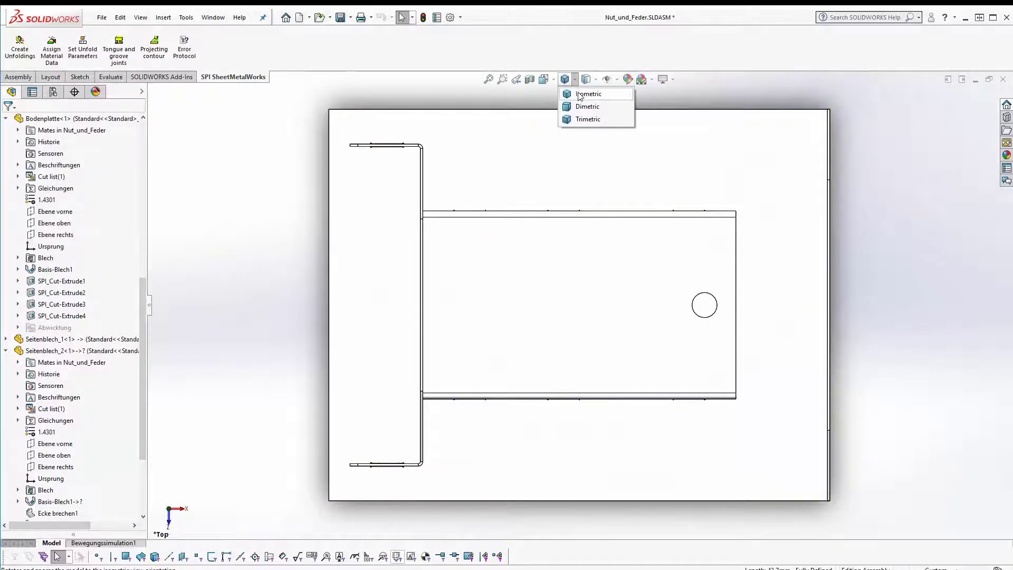
pyautogui.click(580, 93)
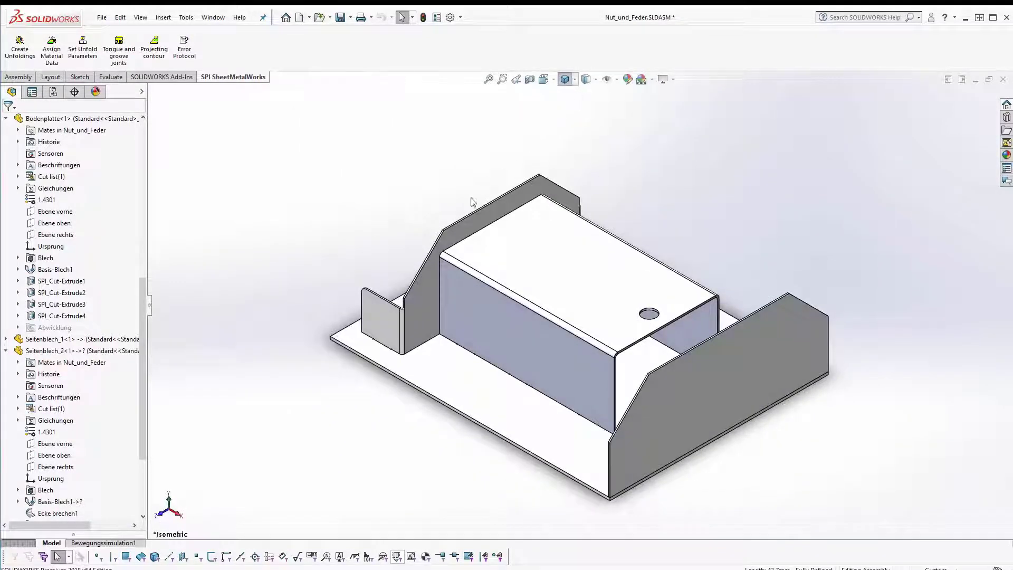
pyautogui.rightClick(385, 320)
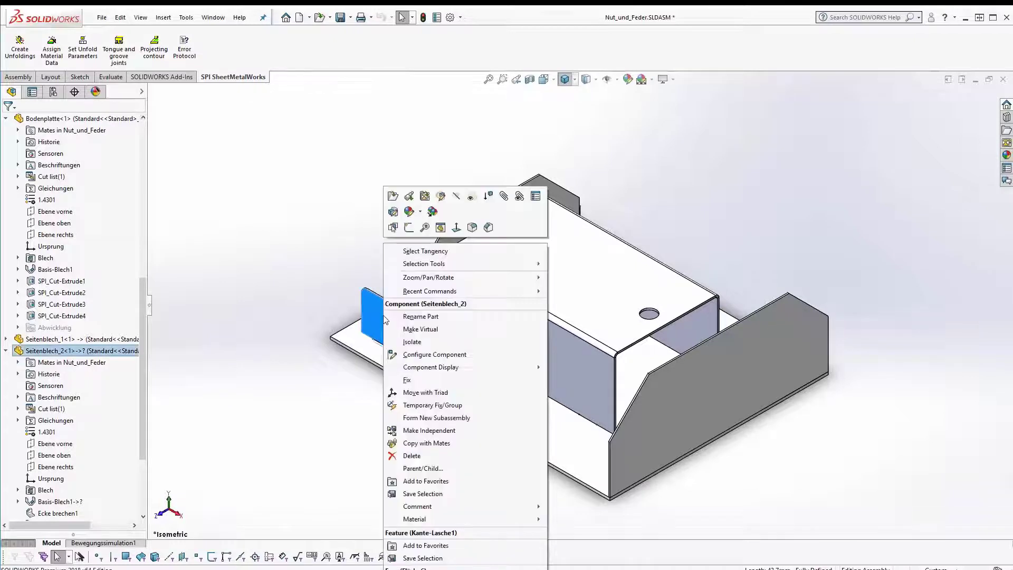
pyautogui.click(414, 342)
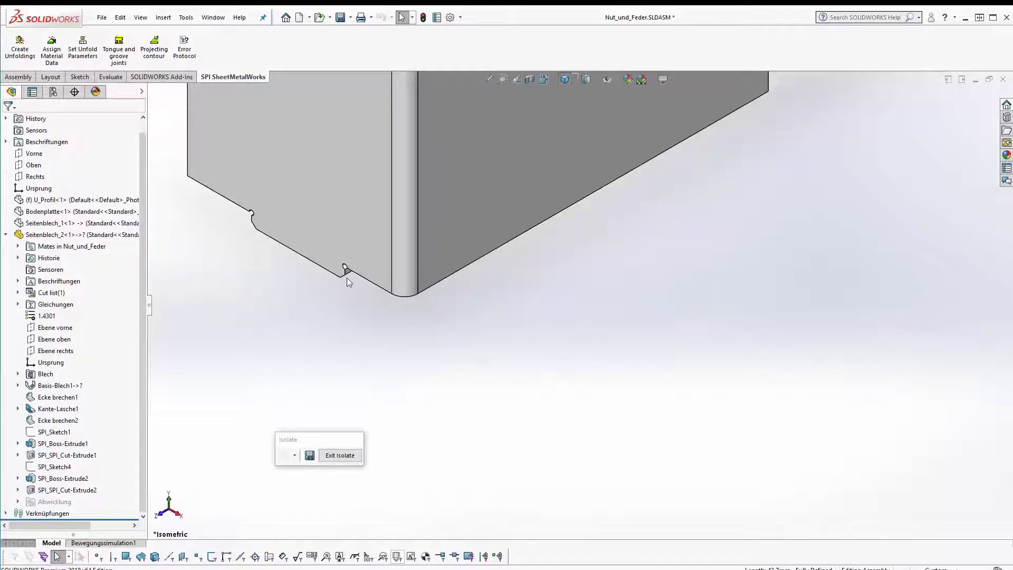
pyautogui.click(333, 457)
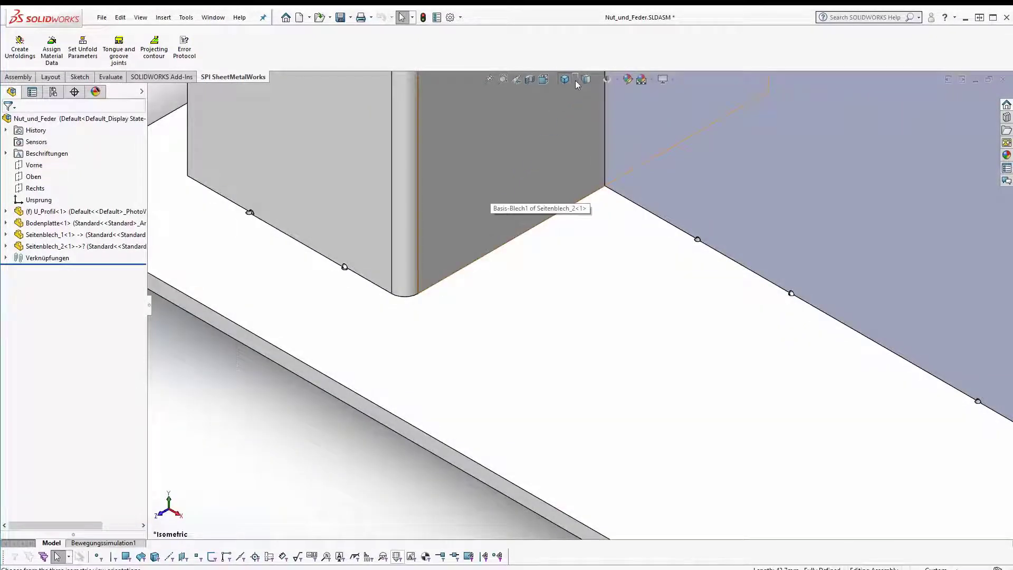
pyautogui.click(576, 80)
pyautogui.click(573, 94)
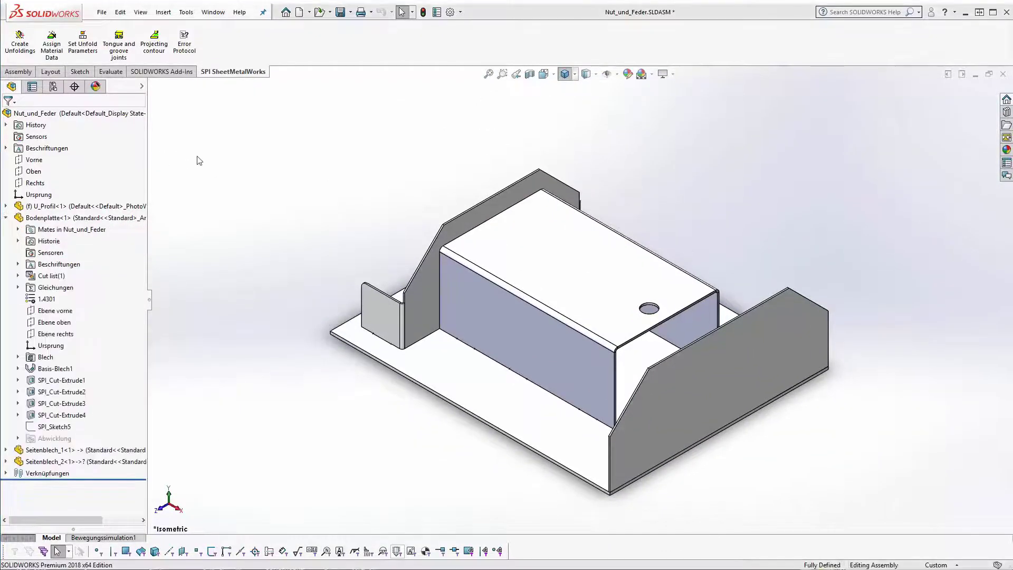
# Step: Join Seitenblech_1's bottom edge to the base plate with four 30 mm tongues using the Tongue Groove Edge configuration
pyautogui.click(121, 46)
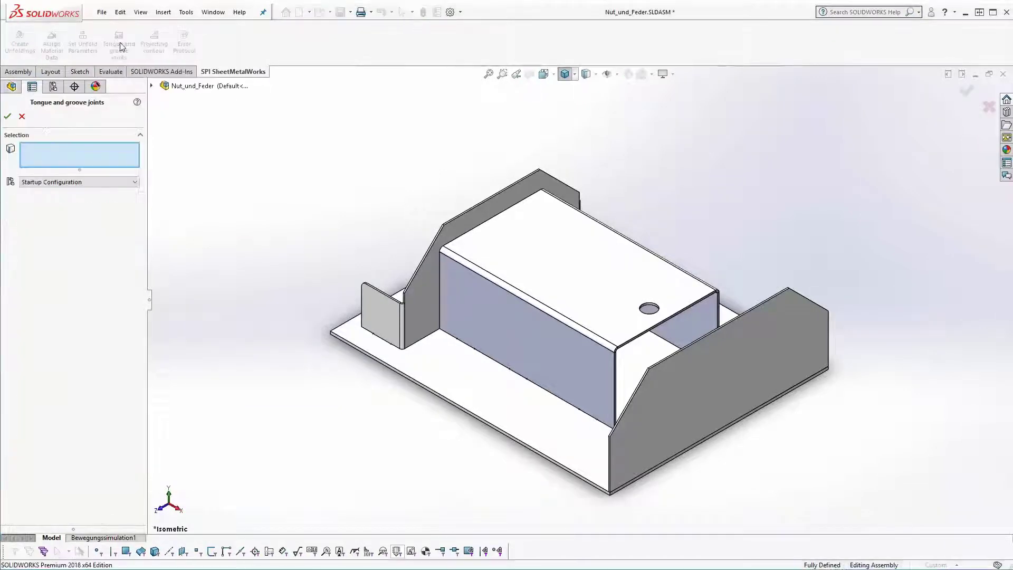
pyautogui.moveTo(556, 296); pyautogui.dragTo(656, 362, button='middle')
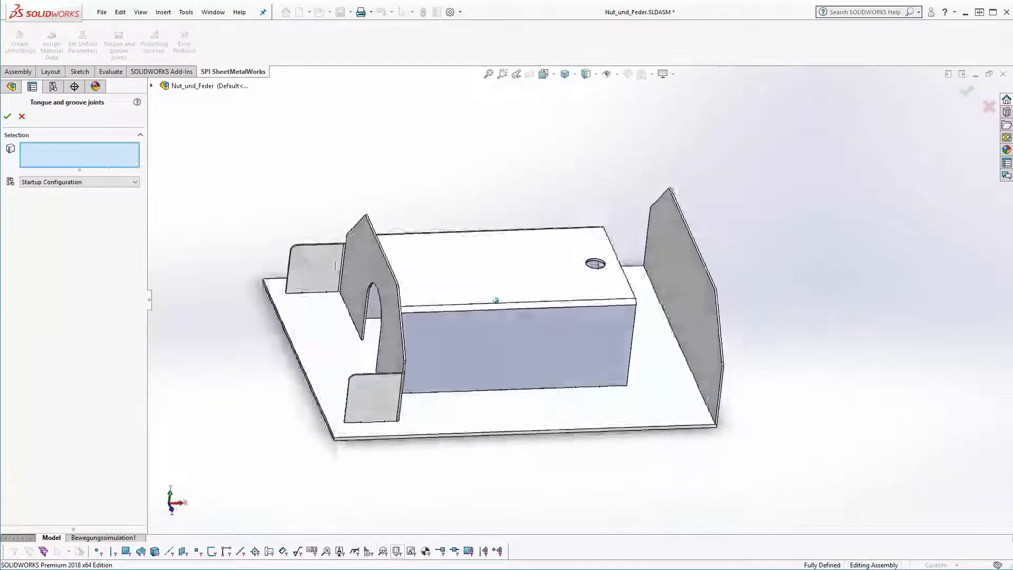
pyautogui.click(679, 363)
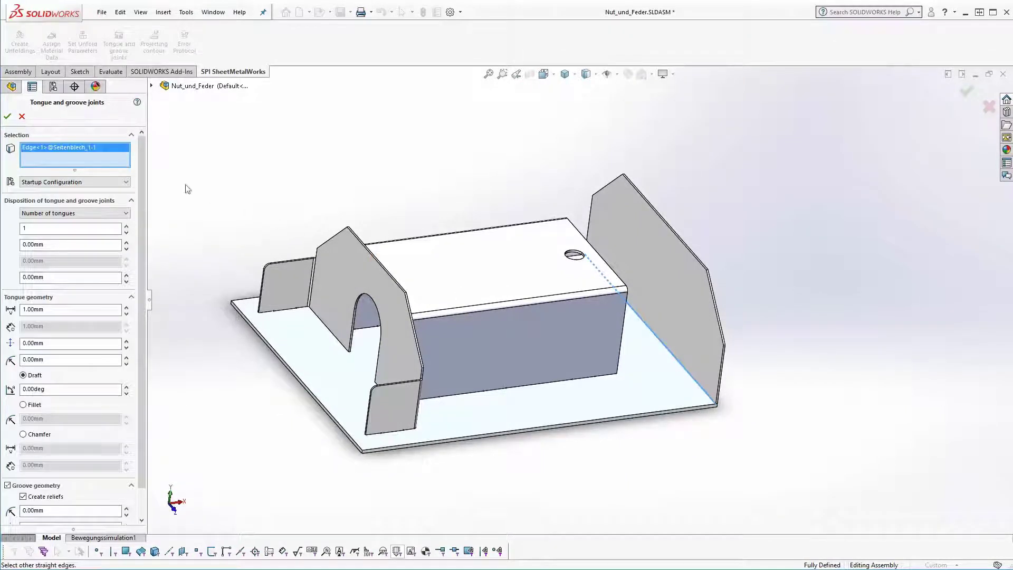
pyautogui.click(125, 182)
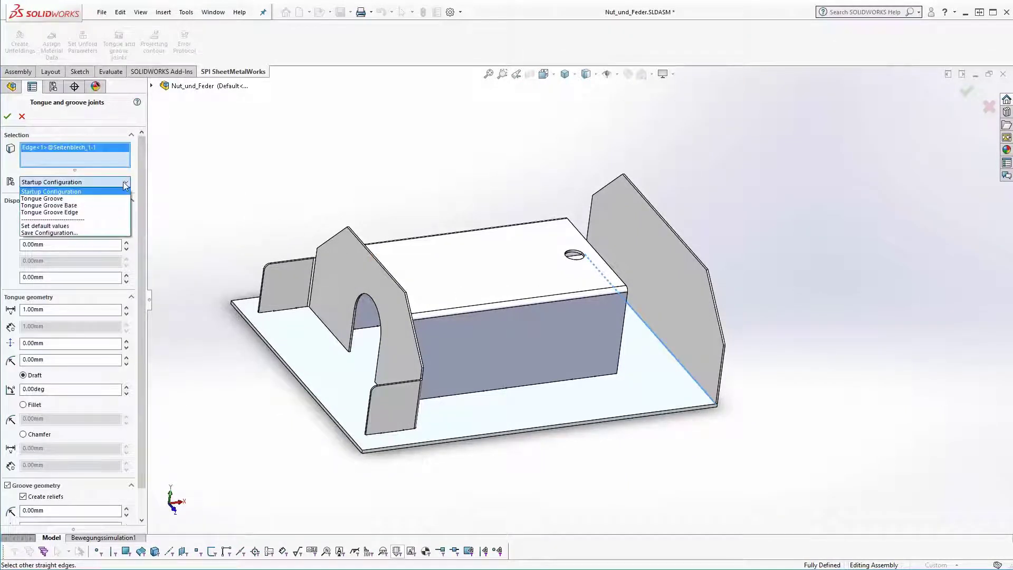
pyautogui.click(124, 212)
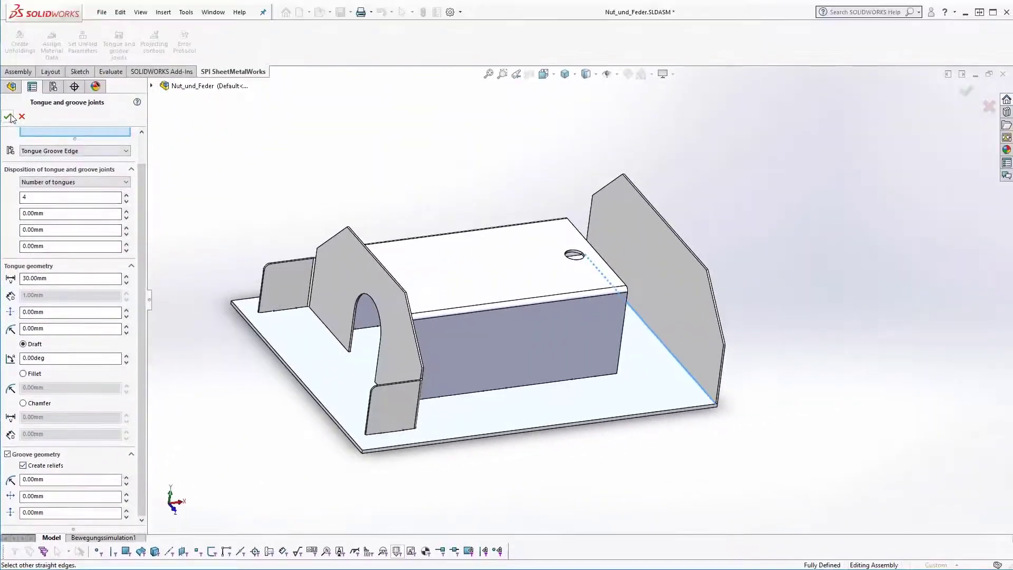
pyautogui.click(10, 117)
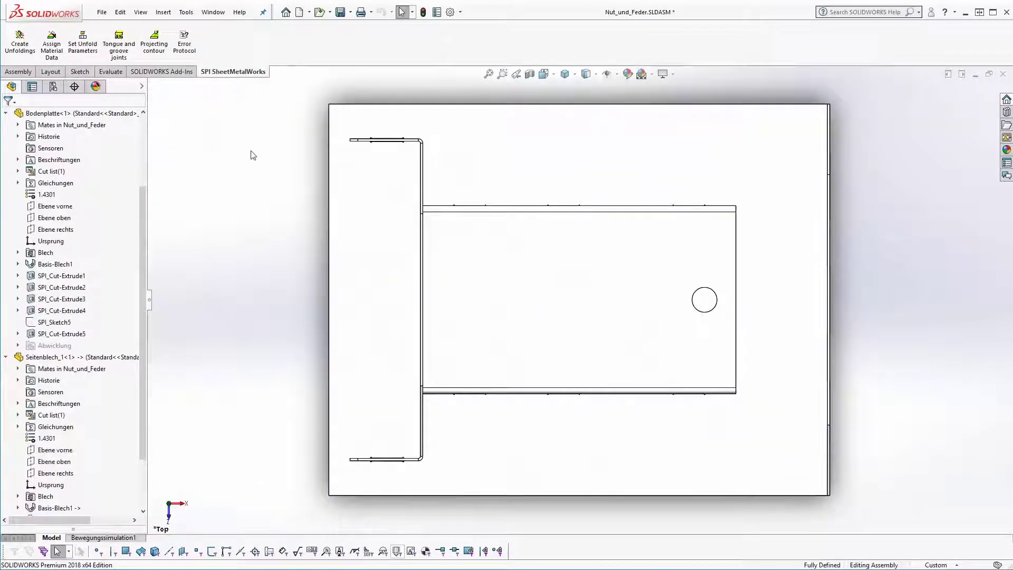
# Step: Switch to the isometric view to inspect the new side-plate tongues and slots
pyautogui.click(567, 73)
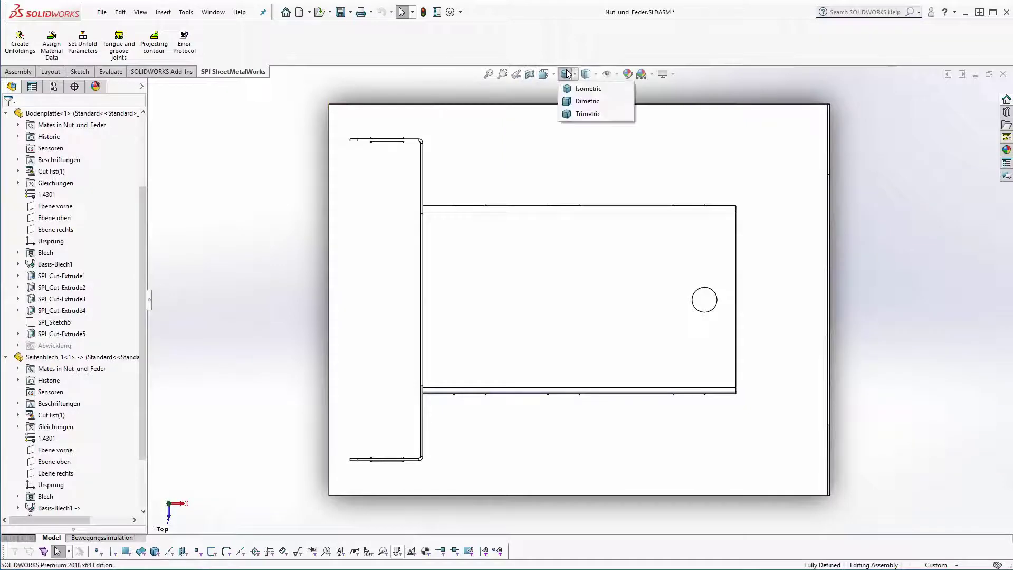
pyautogui.click(570, 89)
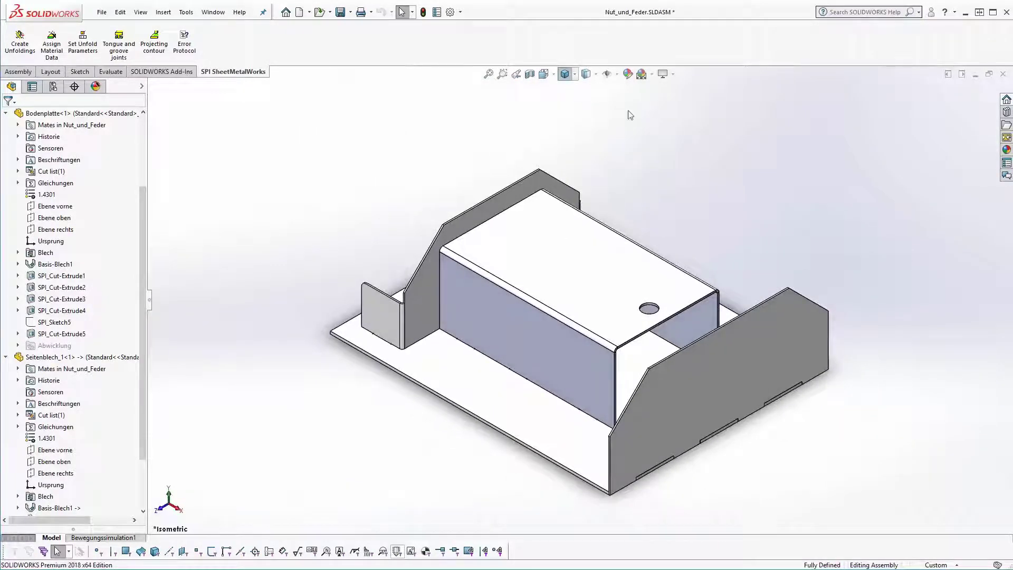
pyautogui.rightClick(773, 364)
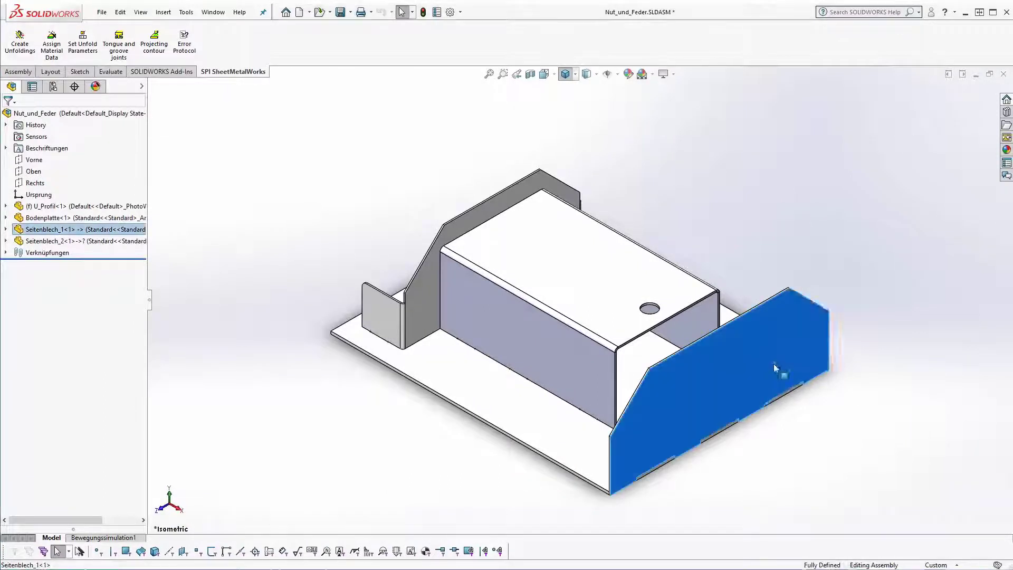
pyautogui.click(802, 324)
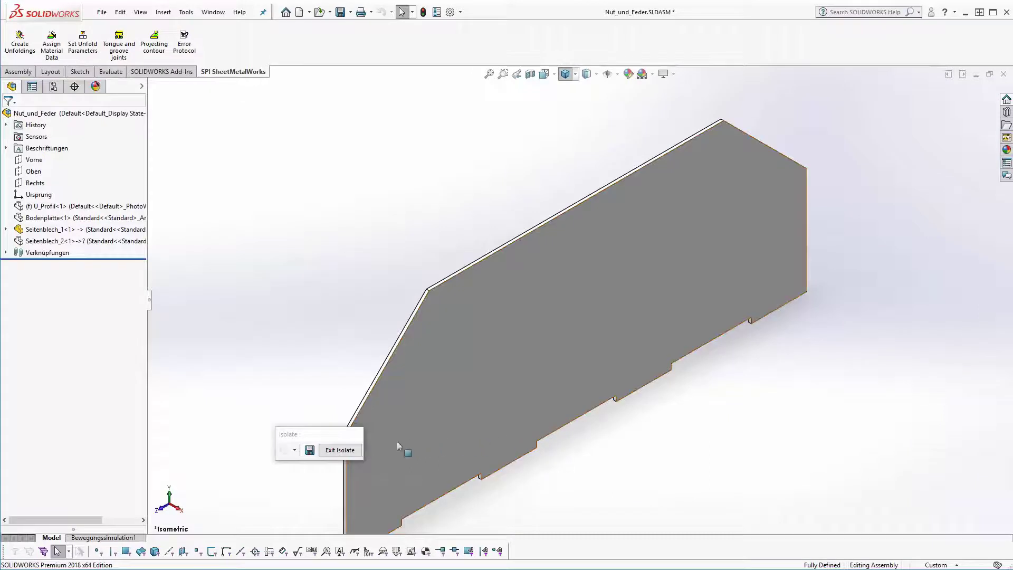
pyautogui.click(342, 451)
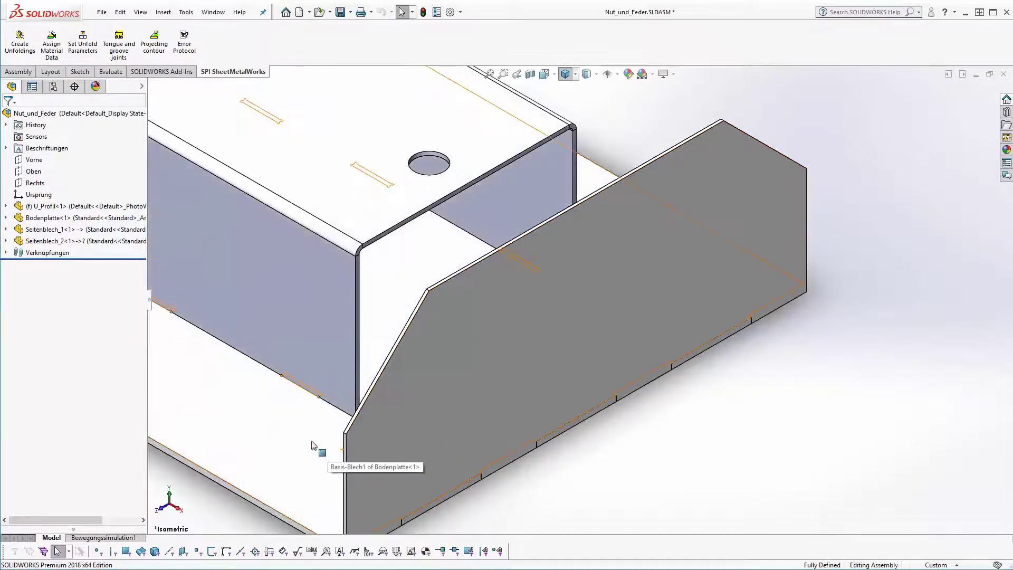
pyautogui.rightClick(289, 442)
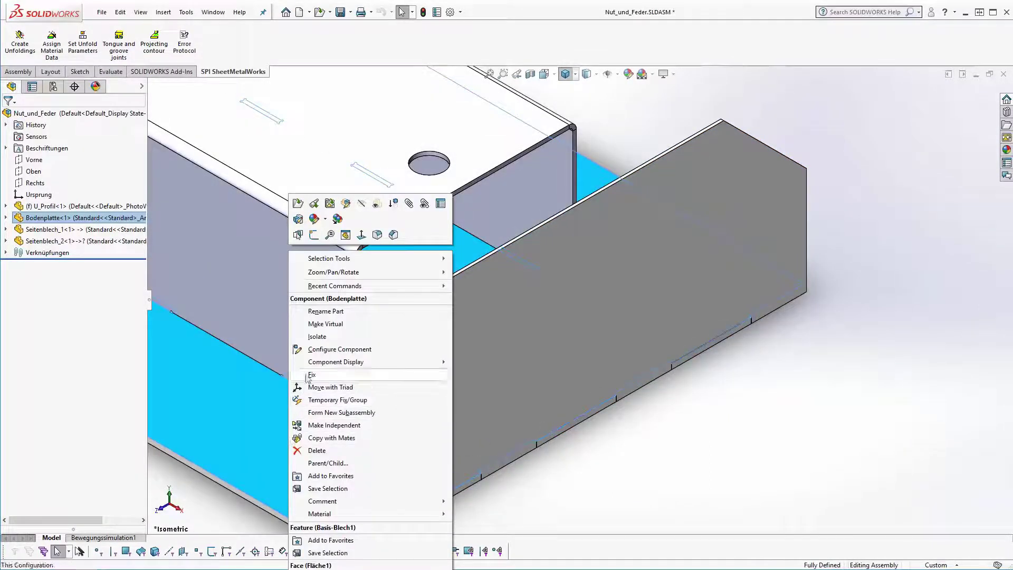
pyautogui.click(316, 337)
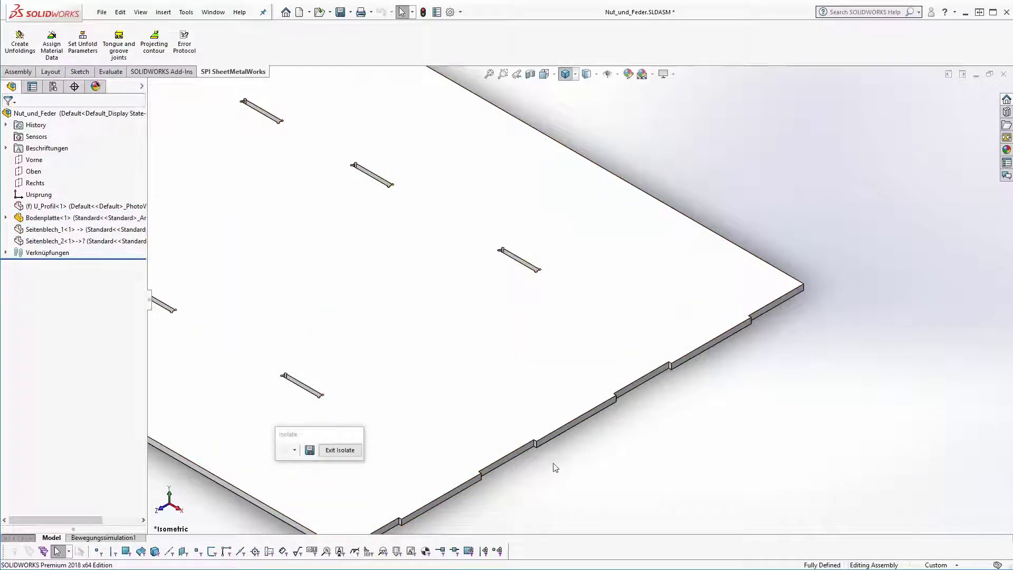
pyautogui.click(348, 451)
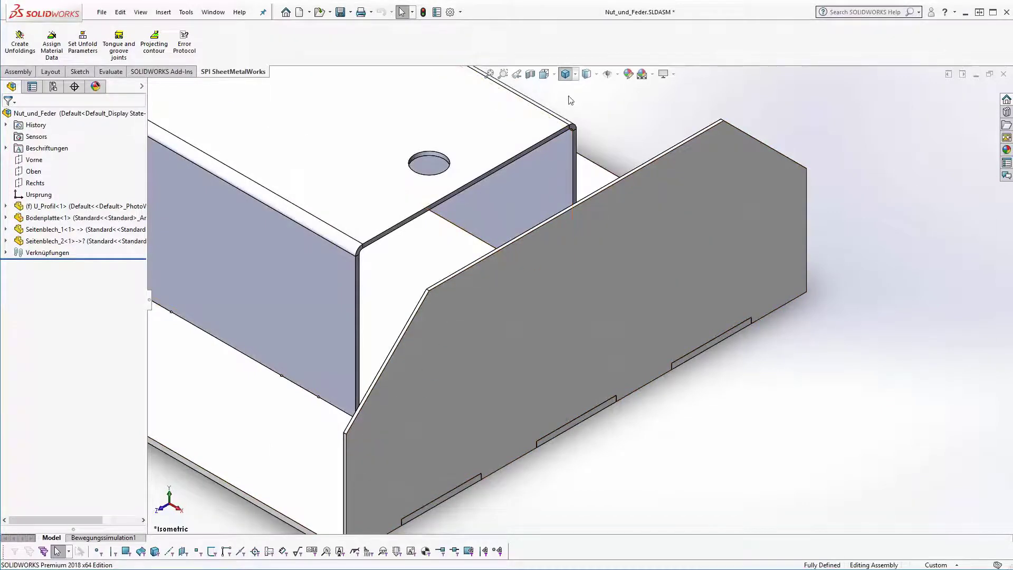
pyautogui.click(576, 75)
pyautogui.click(573, 89)
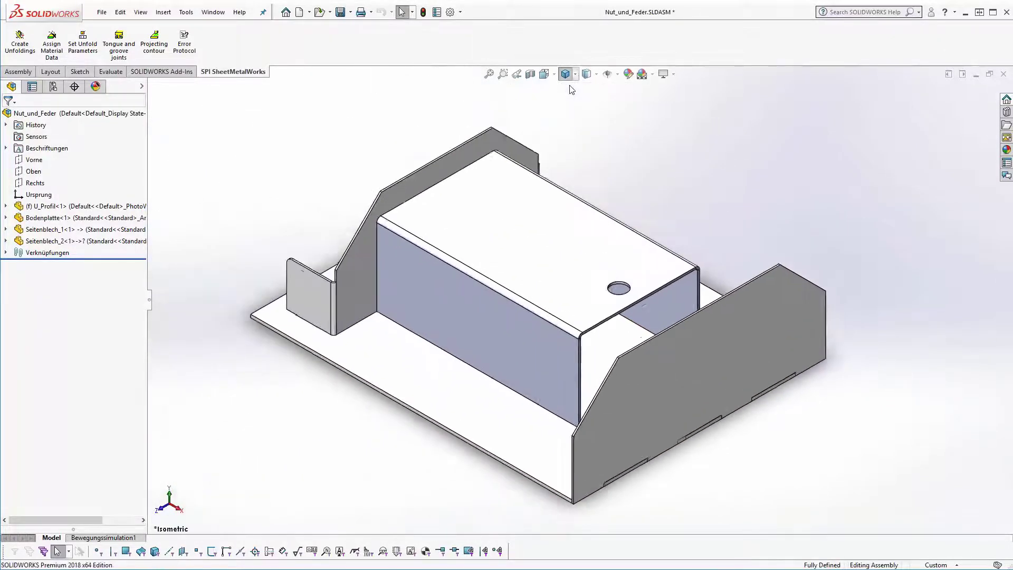